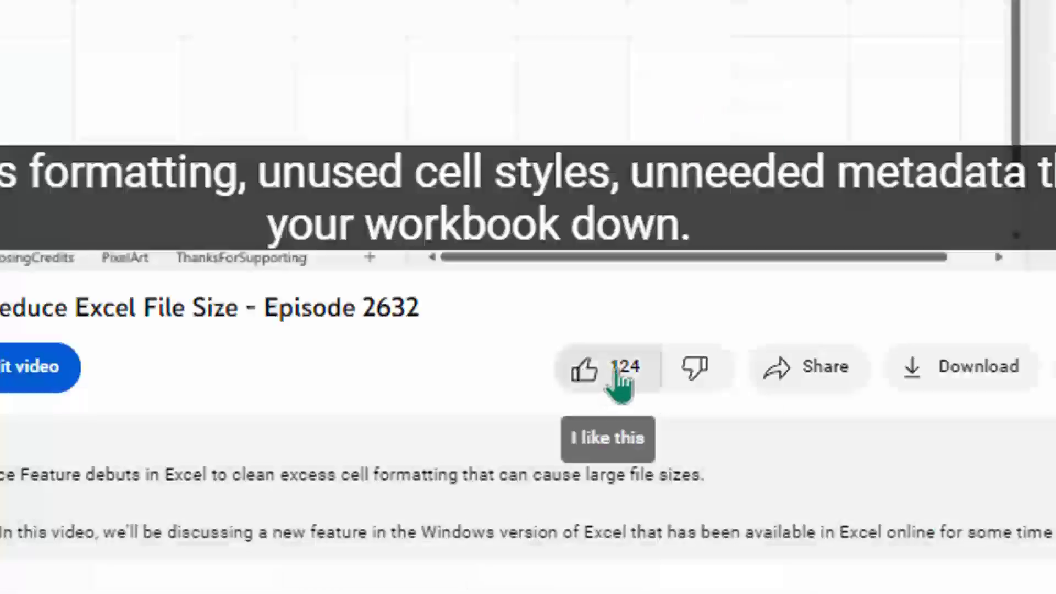
- Start a TRANSLATE formula in C4 that uses the English phrase in B4 as its text
click(617, 382)
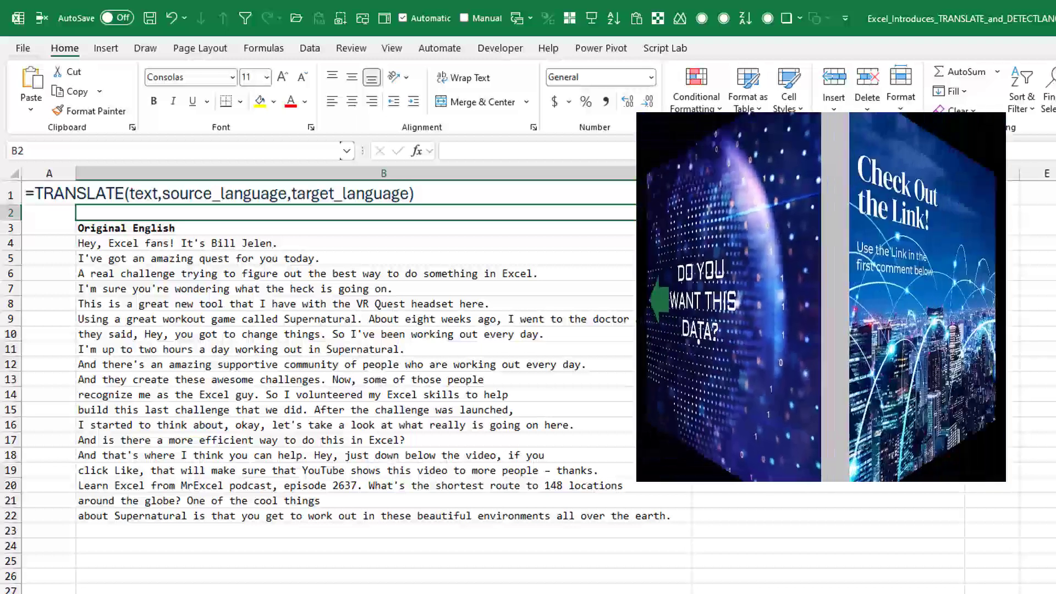
click(828, 243)
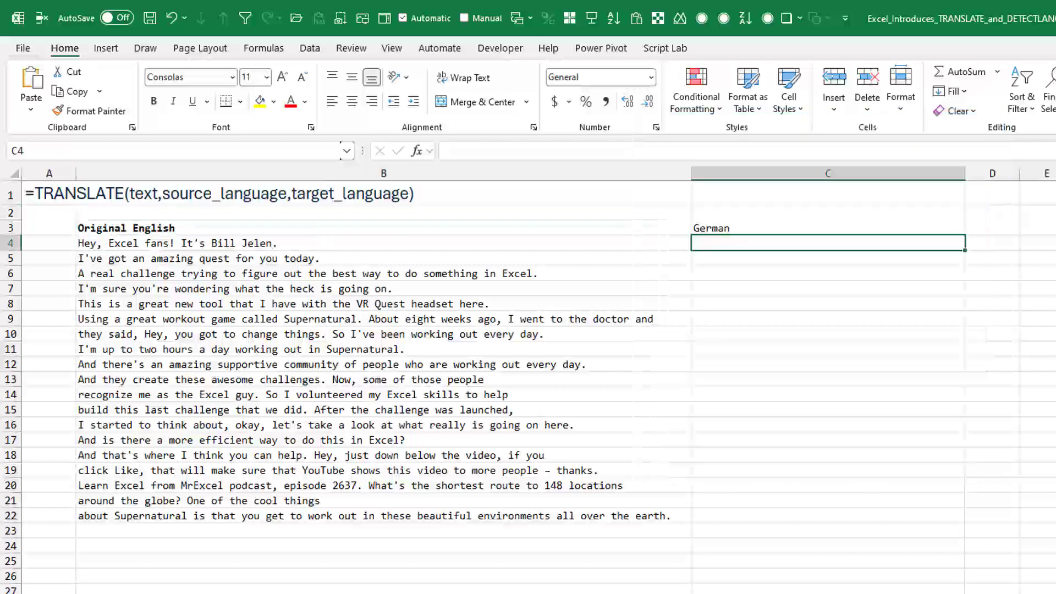
text(=tran)
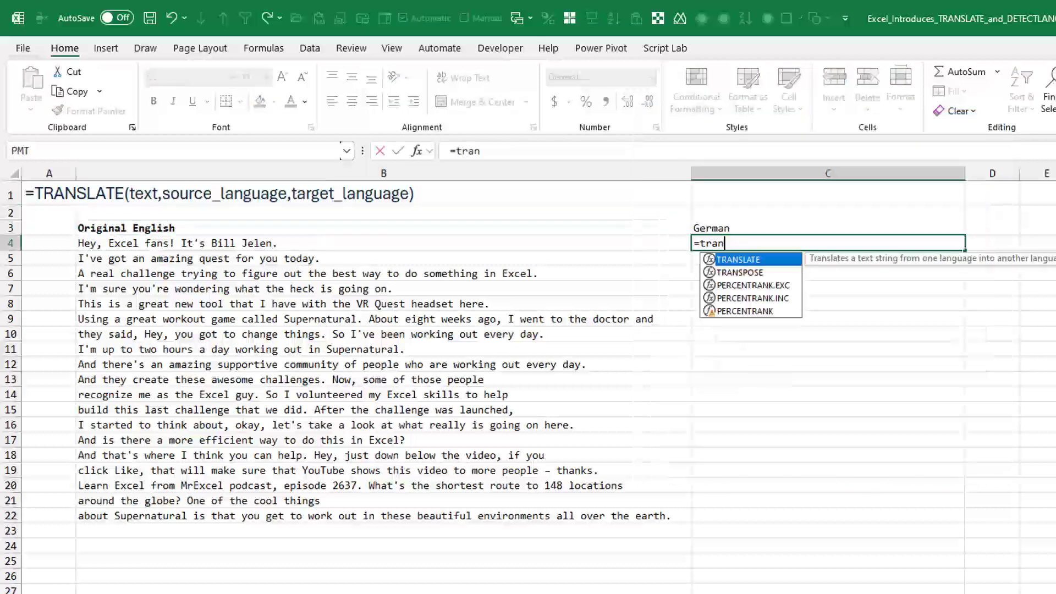
key(Tab)
click(176, 243)
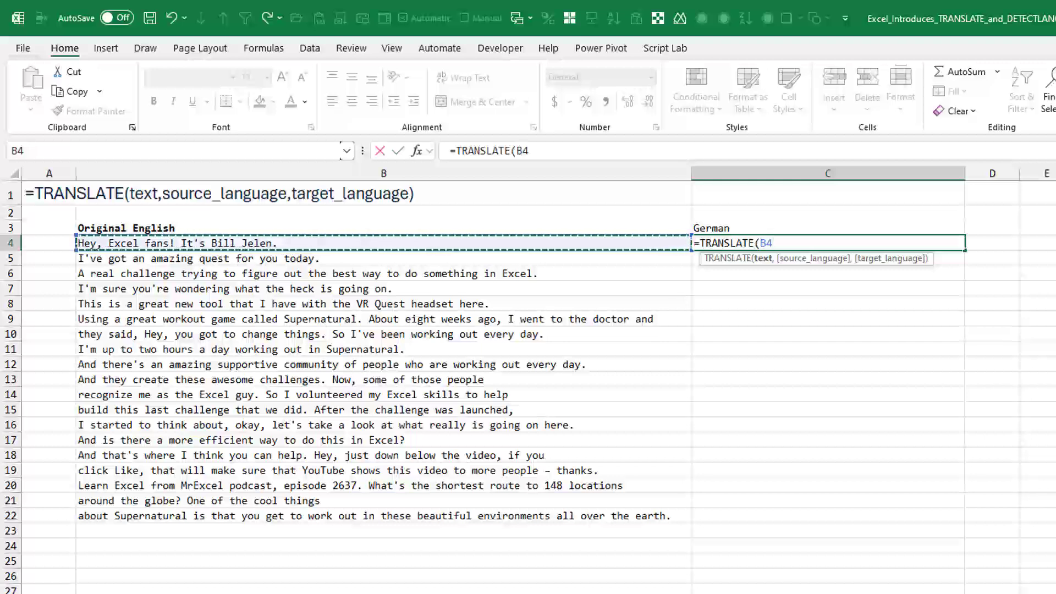
text(,)
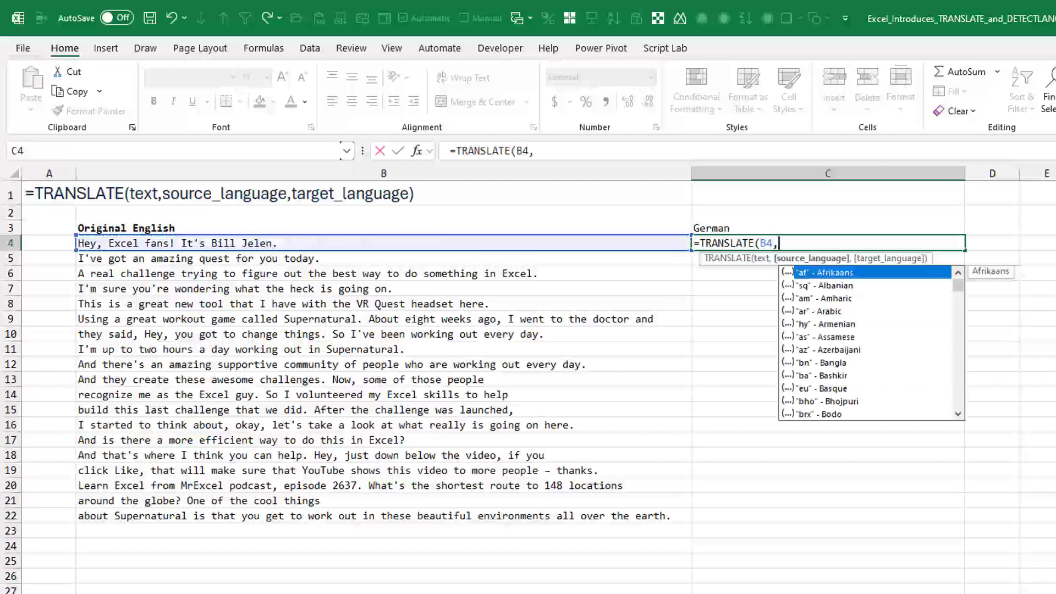
text(,)
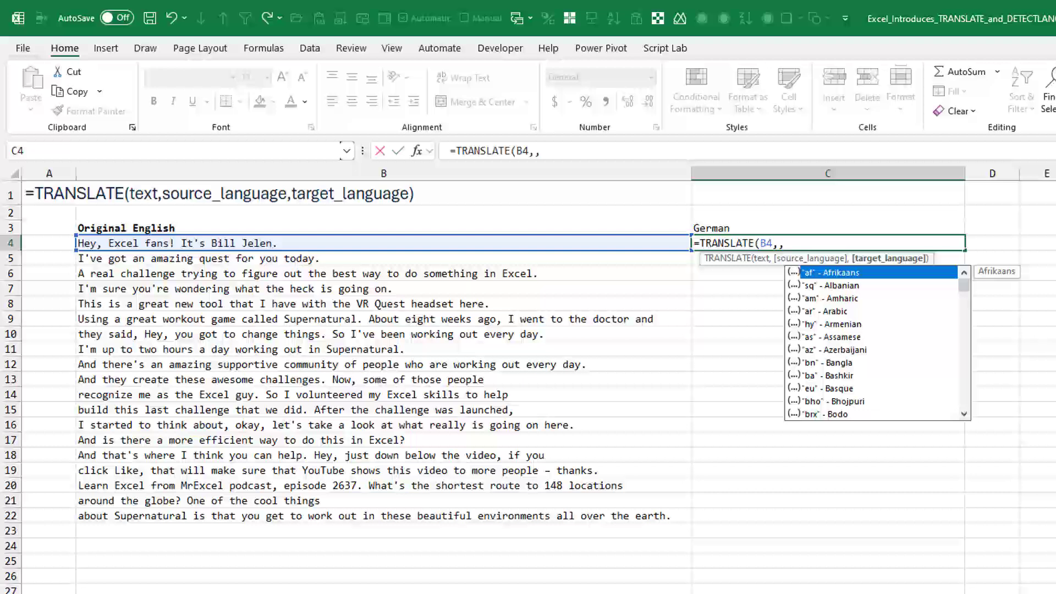
- Set German ("de") as the target language, then fill the formula down to row 22
key(Down)
key(Down)
key(Down)
key(Down)
key(Down)
key(Down)
key(Down)
key(Down)
key(Down)
key(Down)
key(Down)
key(Down)
key(Down)
key(Down)
key(Down)
key(Down)
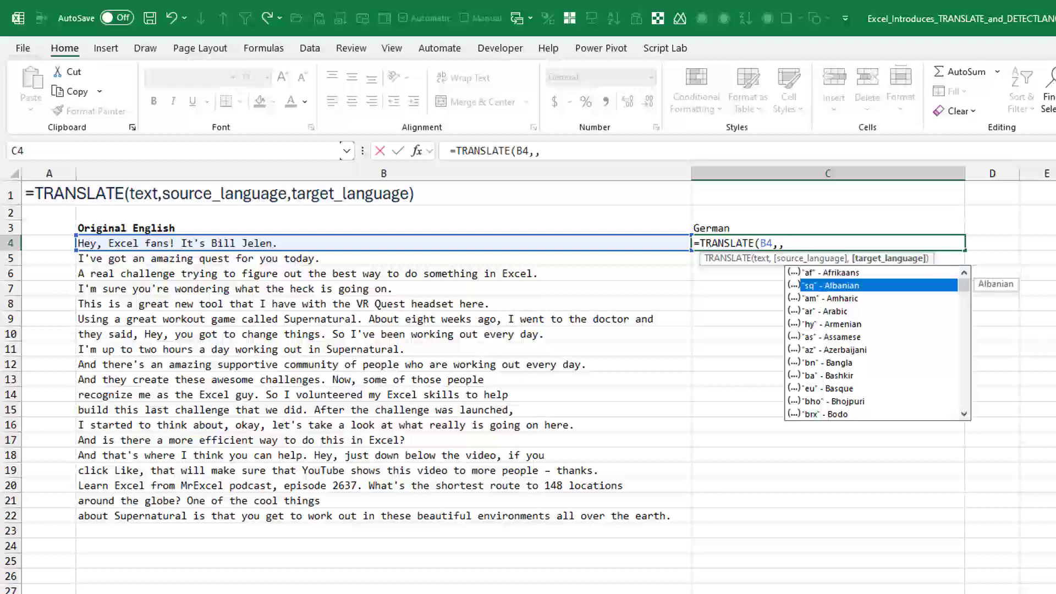
key(Down)
key(Down)
key(Down)
key(Down)
key(Down)
key(Down)
key(Down)
key(Down)
key(Down)
key(Down)
key(Down)
key(Down)
key(Down)
key(Down)
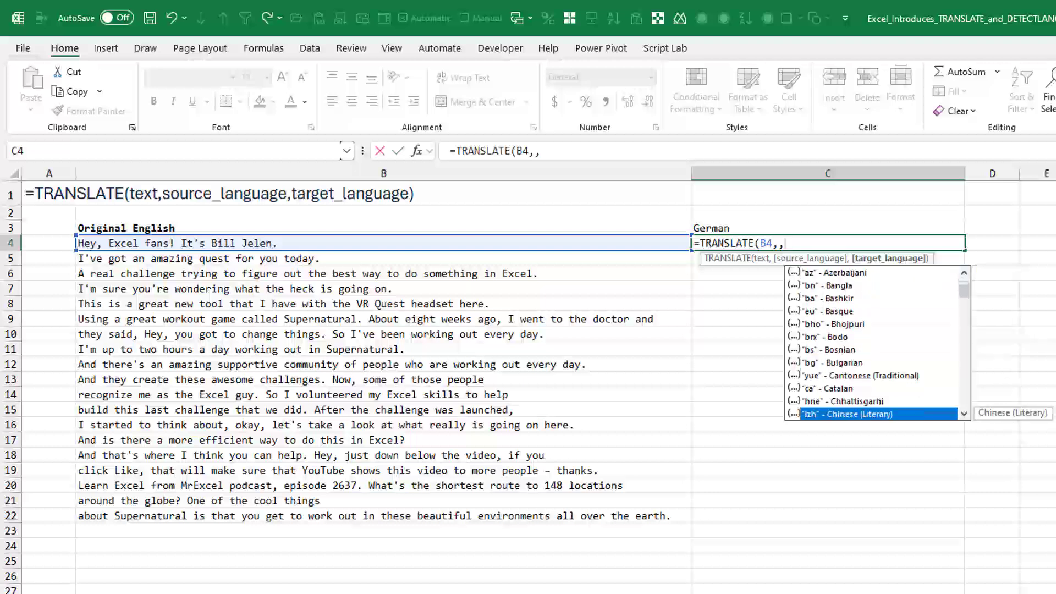
key(Down)
key(Down)
key(Down)
key(Down)
key(Down)
key(Down)
key(Down)
key(Down)
key(Down)
key(Down)
key(Down)
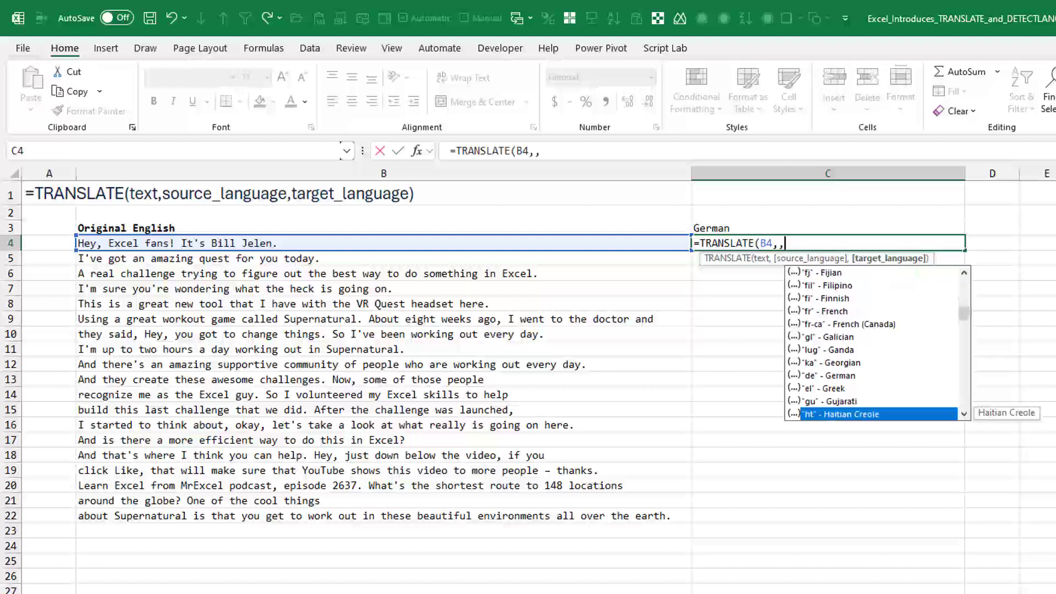
key(Up)
key(Up)
key(Up)
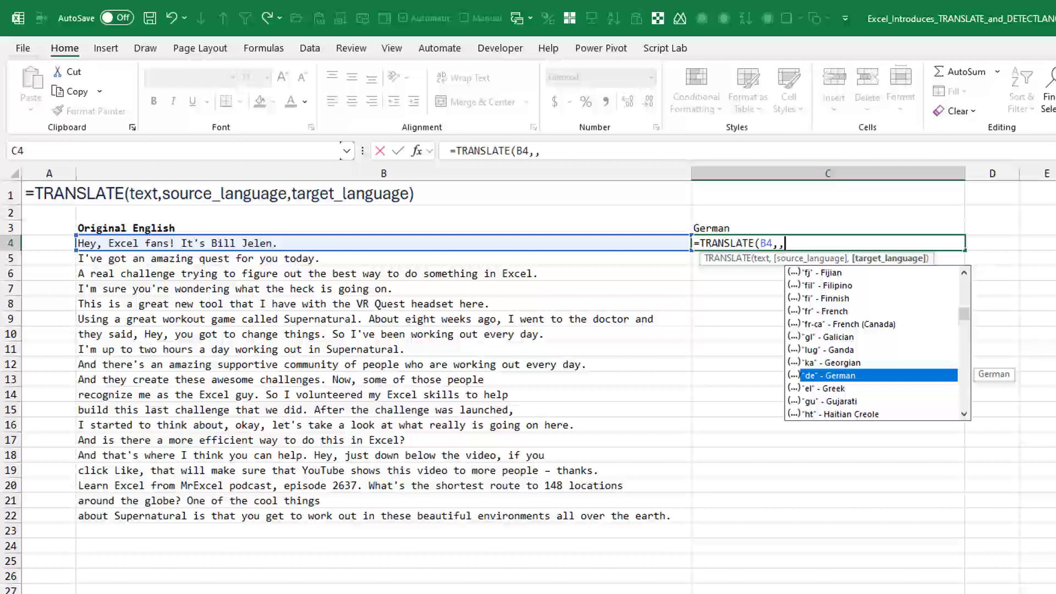
key(Tab)
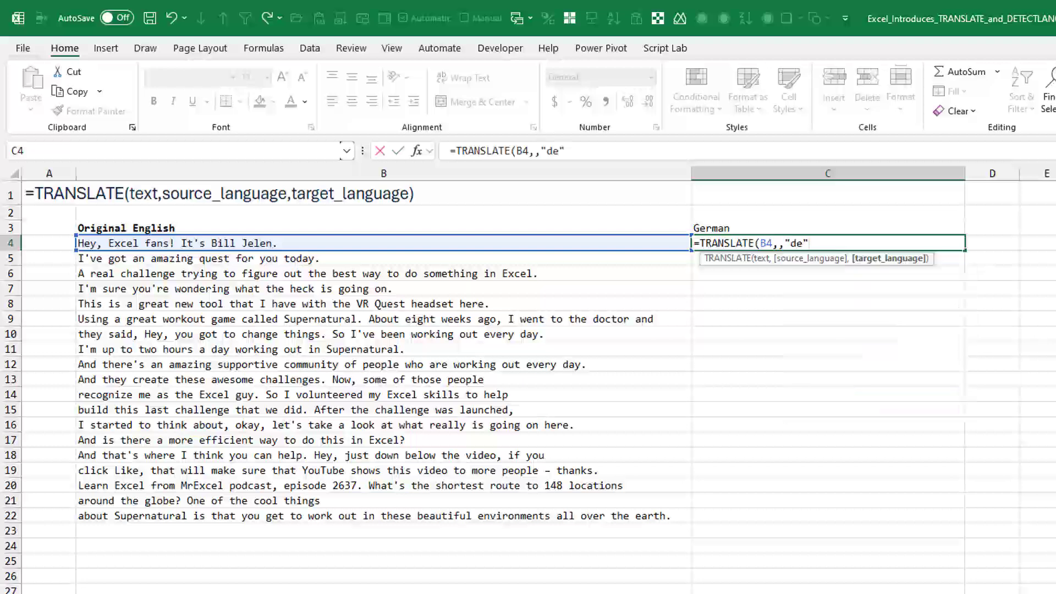
text())
key(Return)
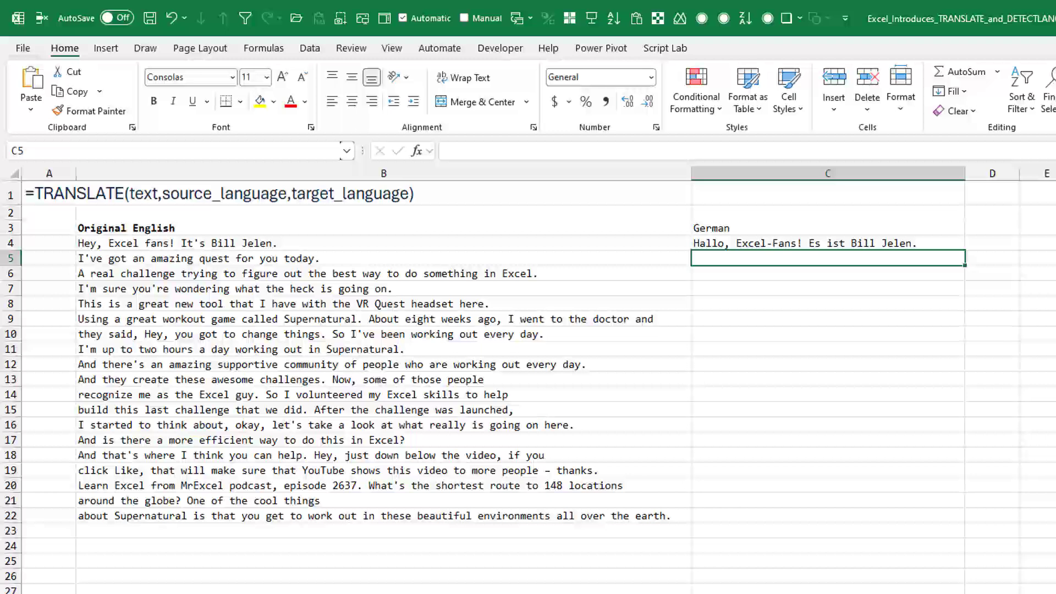
click(828, 243)
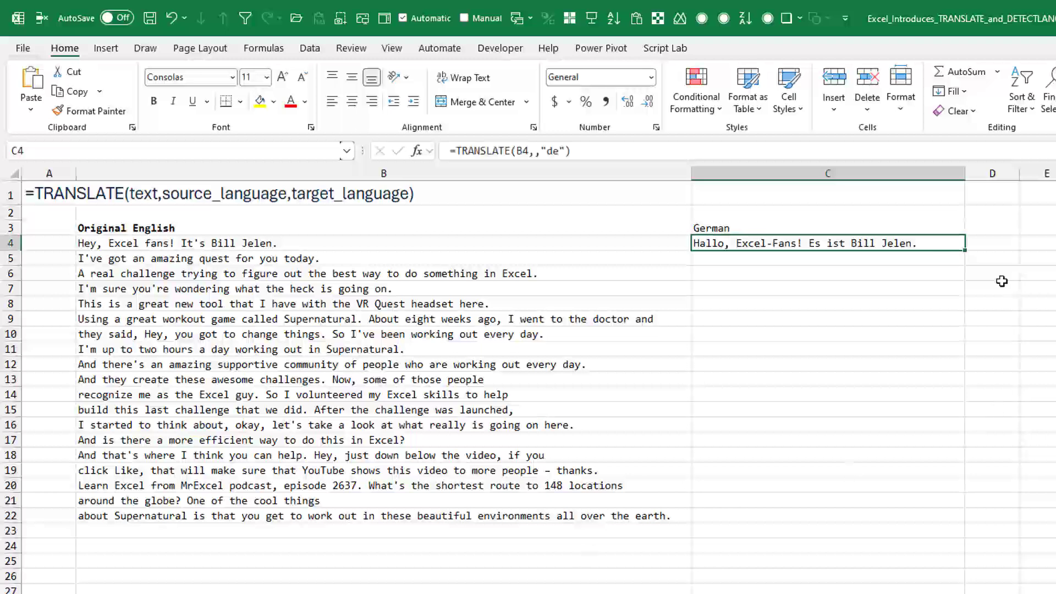
double_click(968, 251)
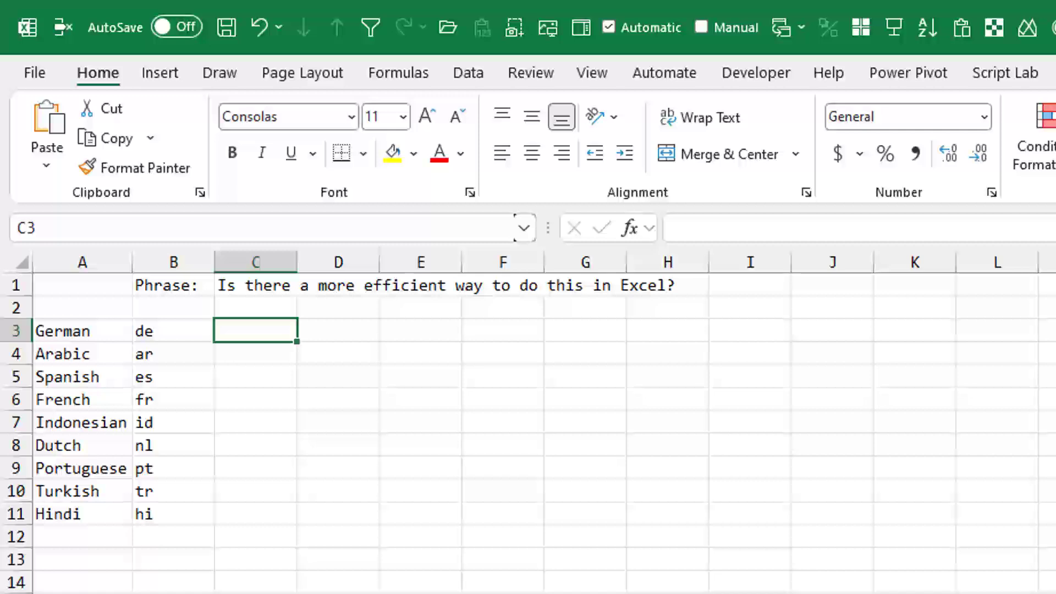
- Enter =TRANSLATE($C$1,,B3) in C3 to get the German translation
text(=tra)
key(Tab)
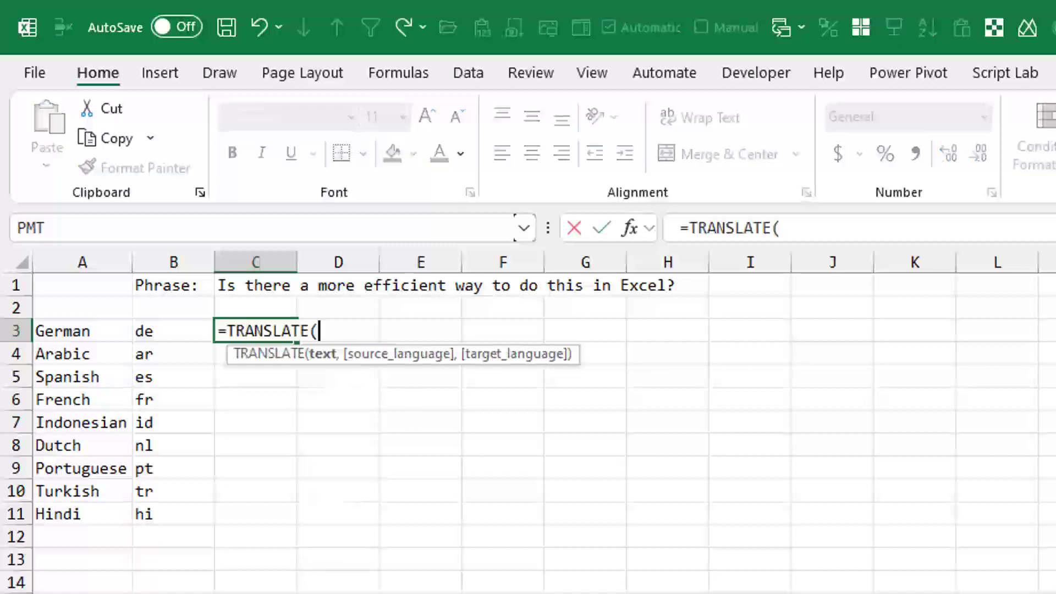
key(Up)
key(Up)
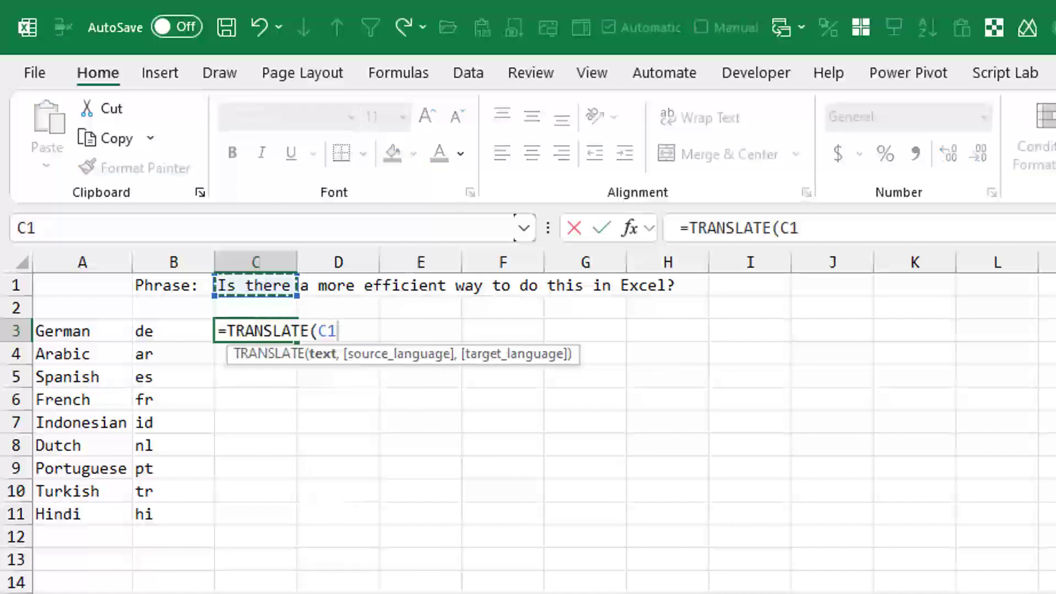
key(F4)
text(,)
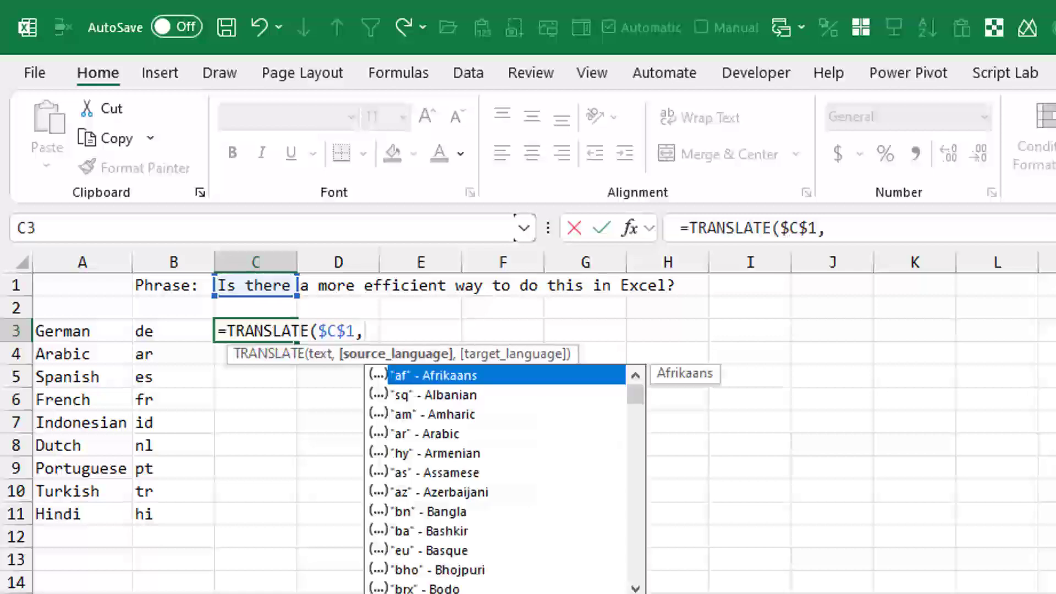
text(,)
key(Left)
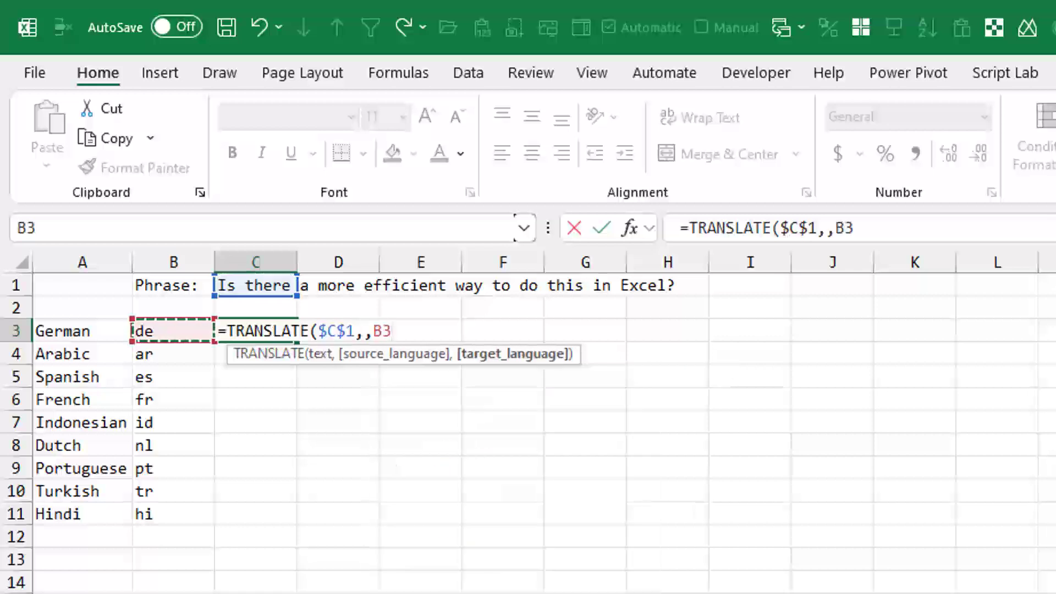
text())
key(Return)
- Paste the formula into C3:C11 and autofit column C to the longest translation
click(256, 331)
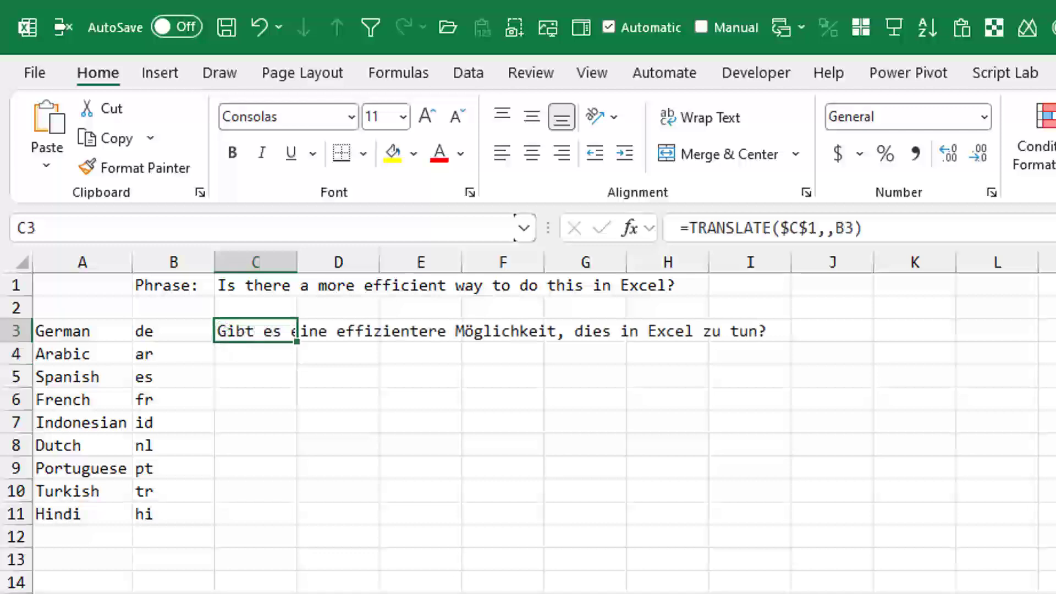
key(shift+Down)
key(shift+Down)
key(shift+Down)
key(shift+Down)
key(shift+Down)
key(shift+Down)
key(shift+Down)
key(shift+Down)
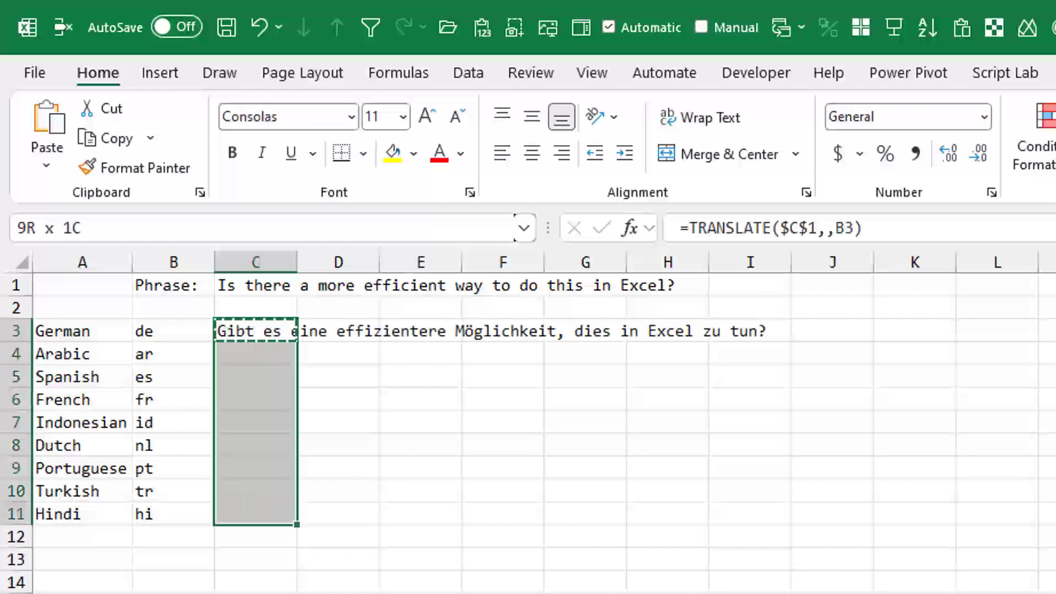
key(ctrl+v)
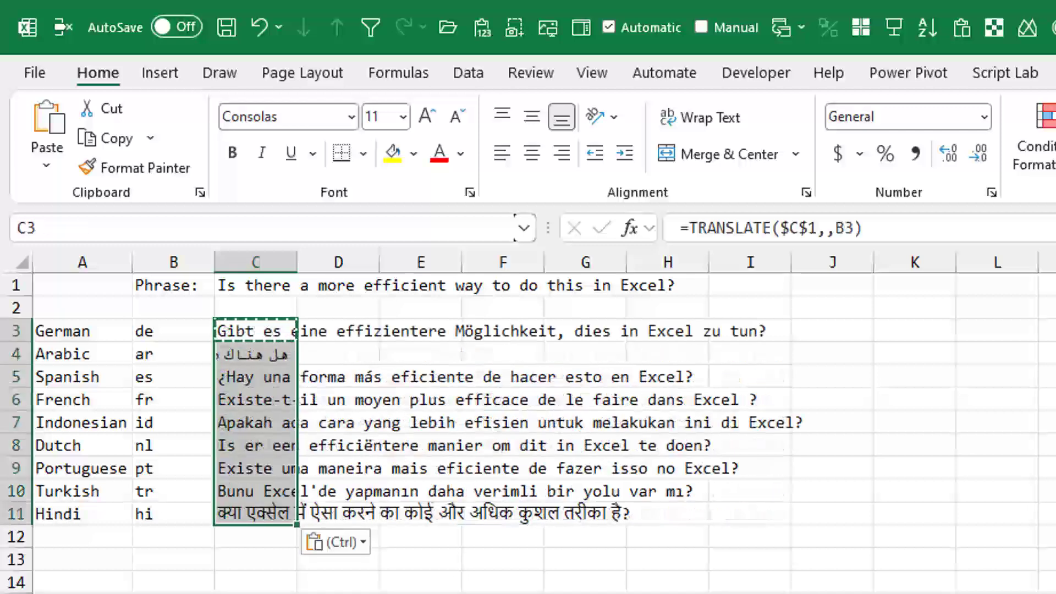
click(274, 588)
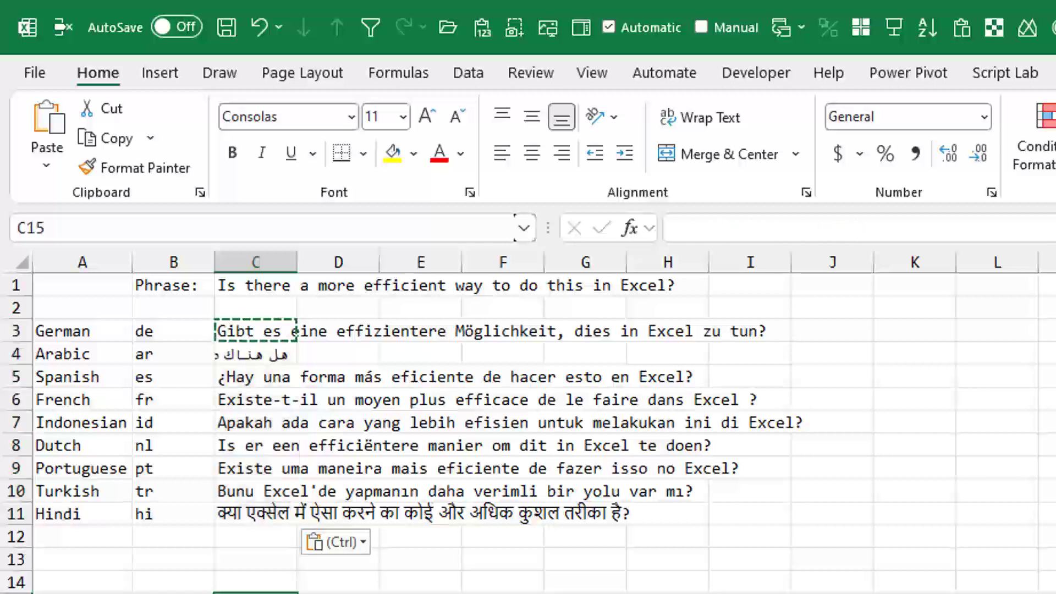
click(253, 353)
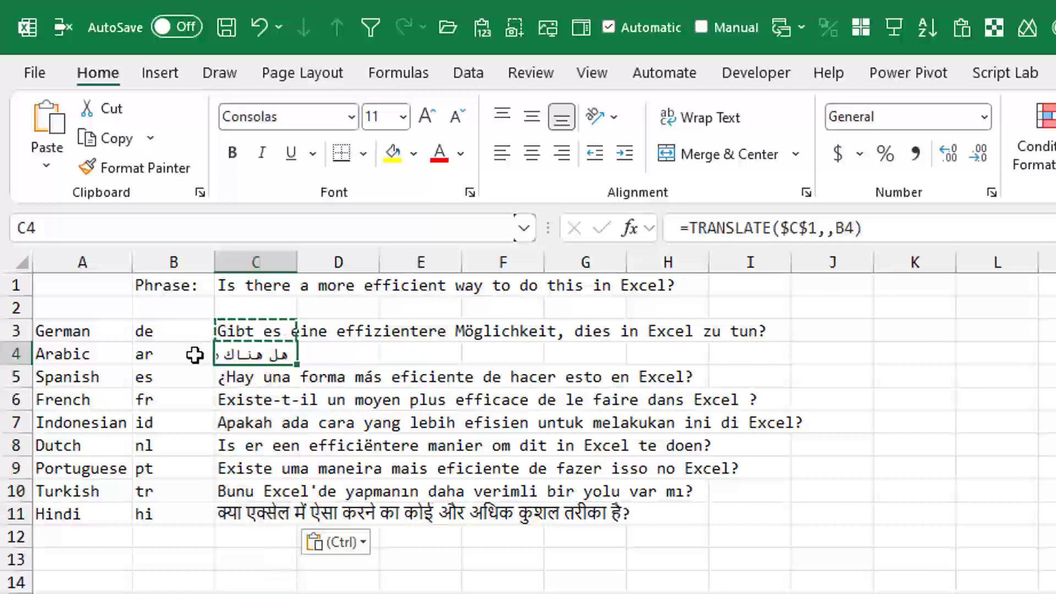
double_click(297, 263)
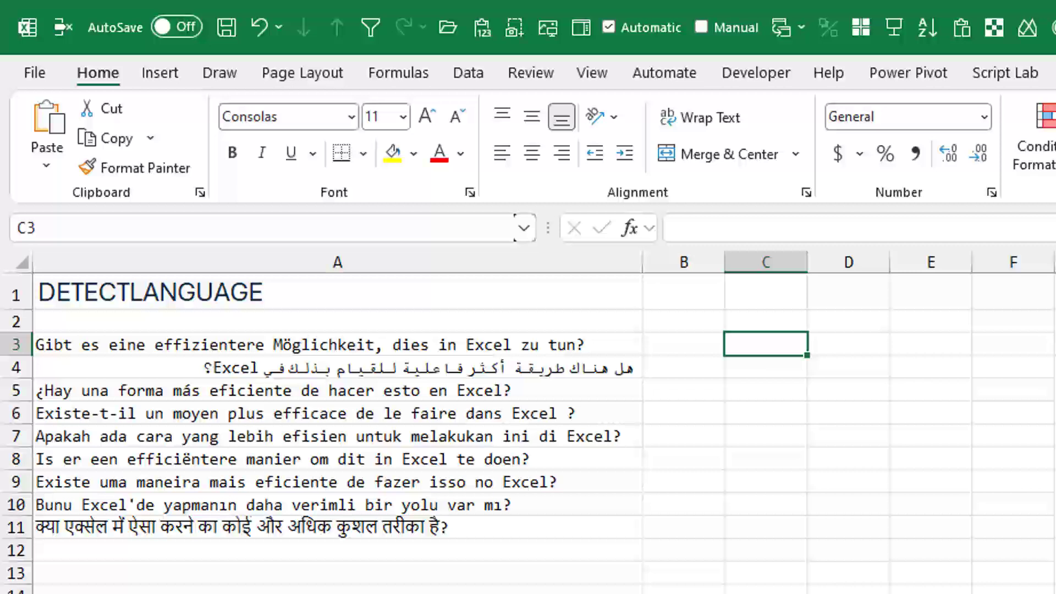
- Enter =DETECTLANGUAGE(A3) in C3 to detect the first phrase's language
text(=det)
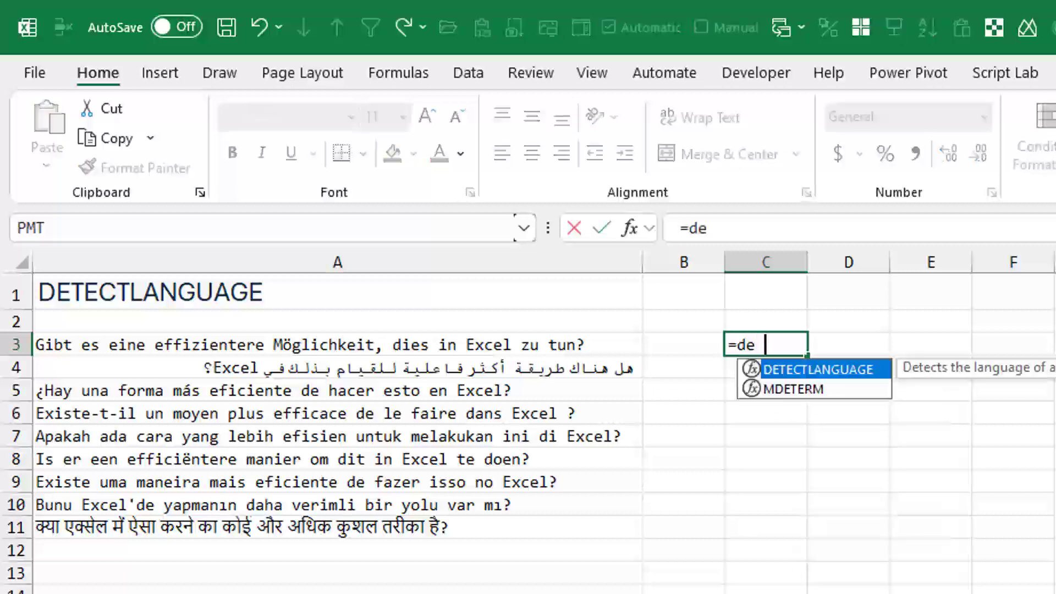
key(Tab)
key(Left)
key(Left)
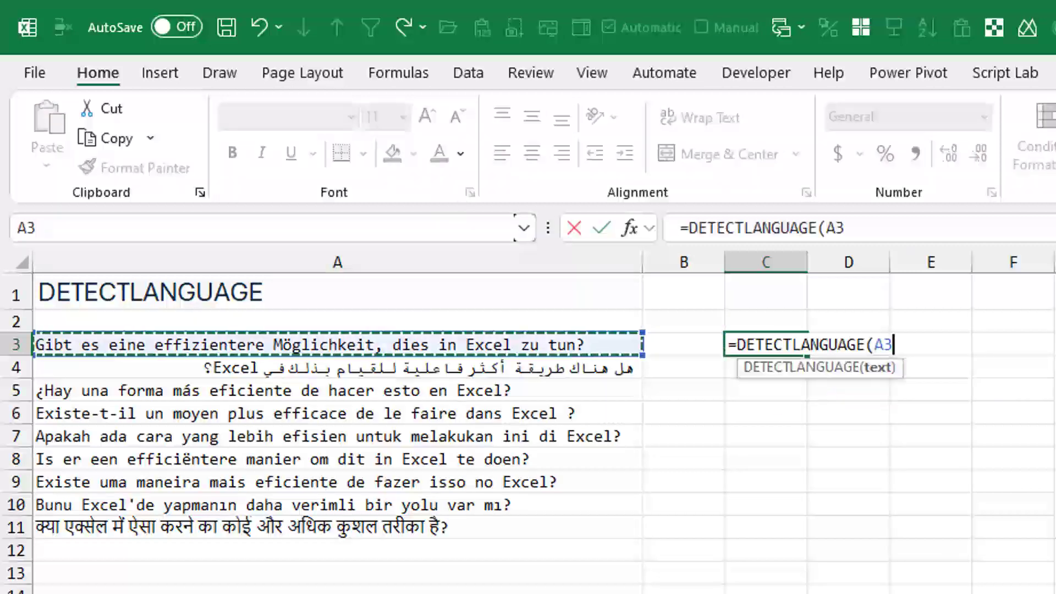
text())
key(Return)
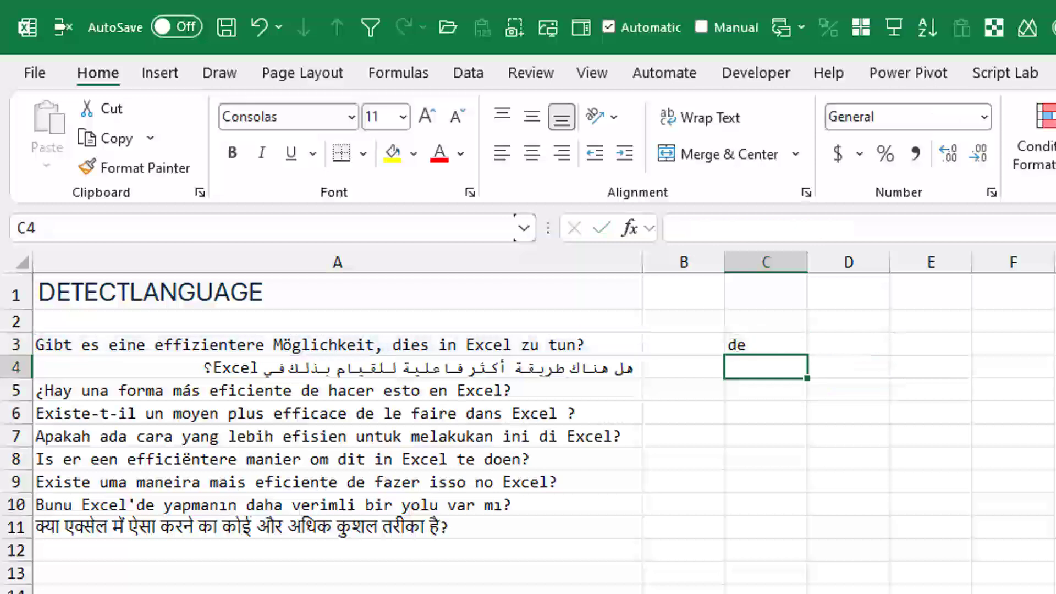
- Copy the detection formula from C3 down to C11
key(Up)
key(ctrl+c)
key(shift+Down)
key(shift+Down)
key(shift+Down)
key(shift+Down)
key(shift+Down)
key(shift+Down)
key(shift+Down)
key(shift+Down)
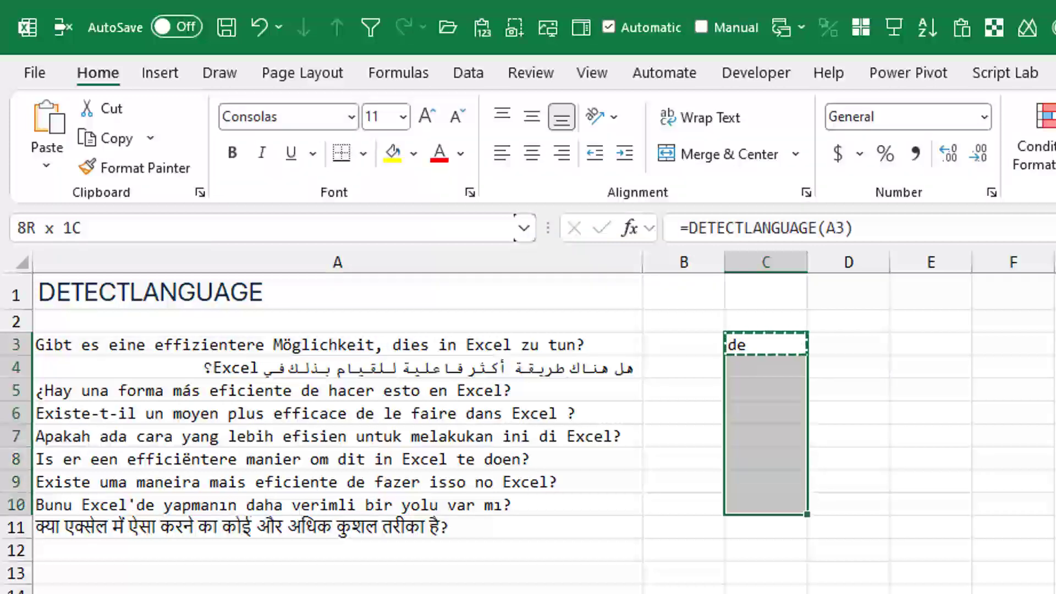
key(ctrl+v)
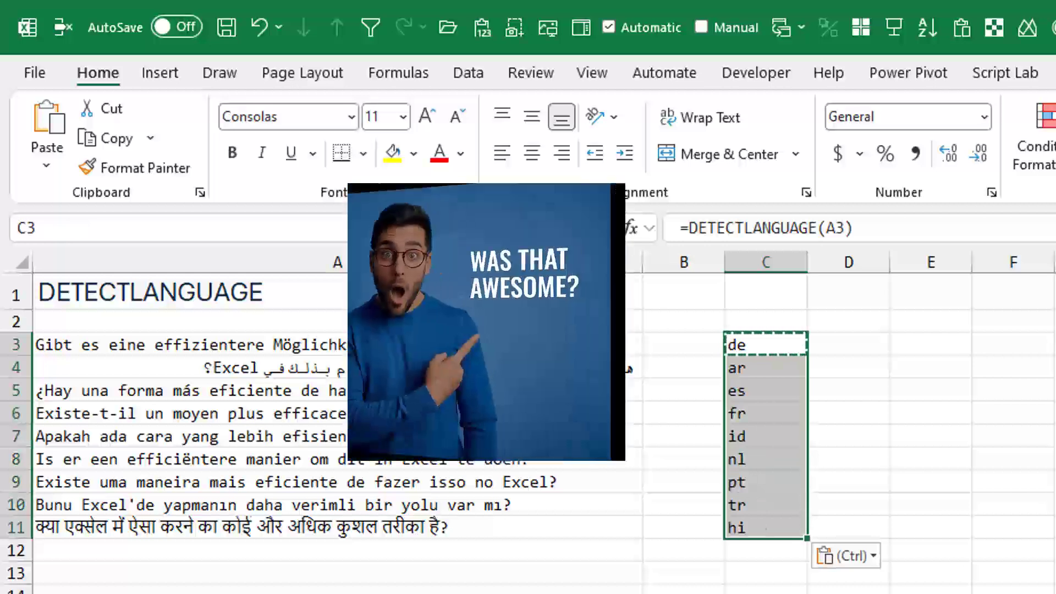
- Begin a TRANSLATE formula in E3 that references the phrase in A3
key(Right)
key(Right)
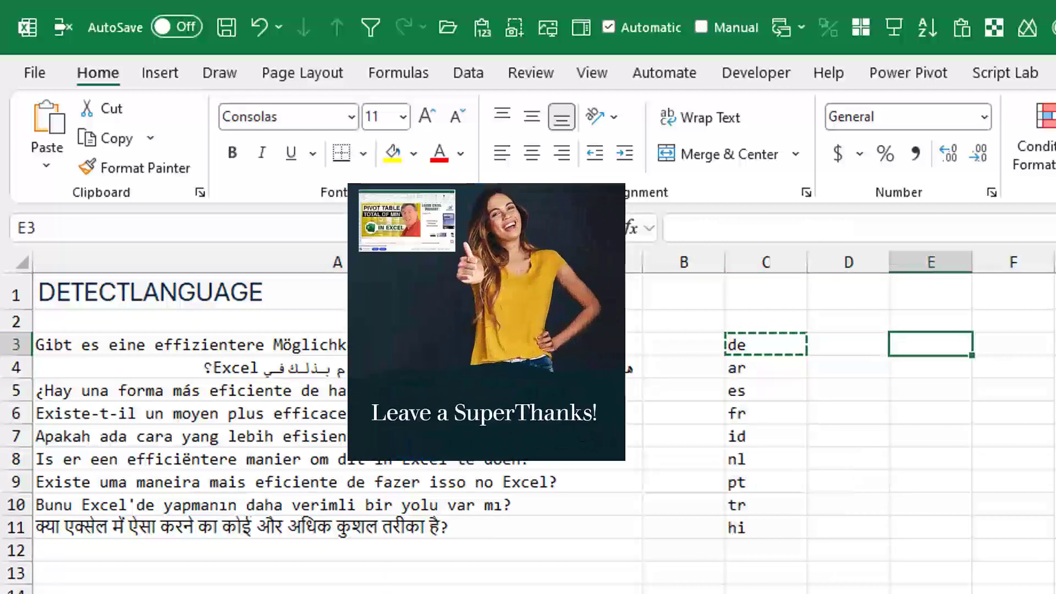
text(=tran)
key(Tab)
key(Left)
key(Left)
key(Left)
key(Left)
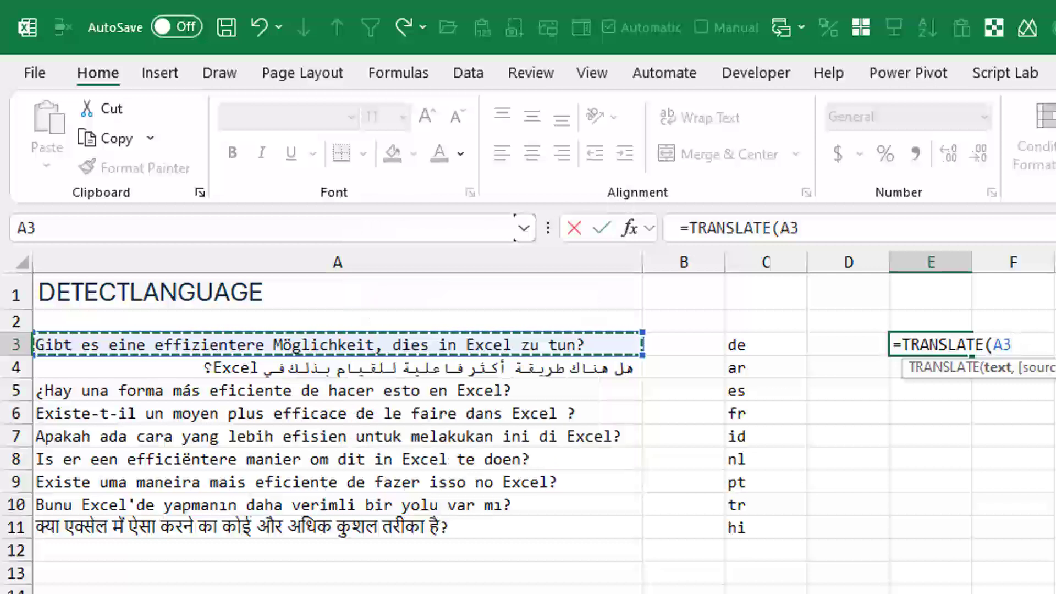
- Complete =TRANSLATE(A3) in E3 and paste it into E3:E11 for English back-translations
text())
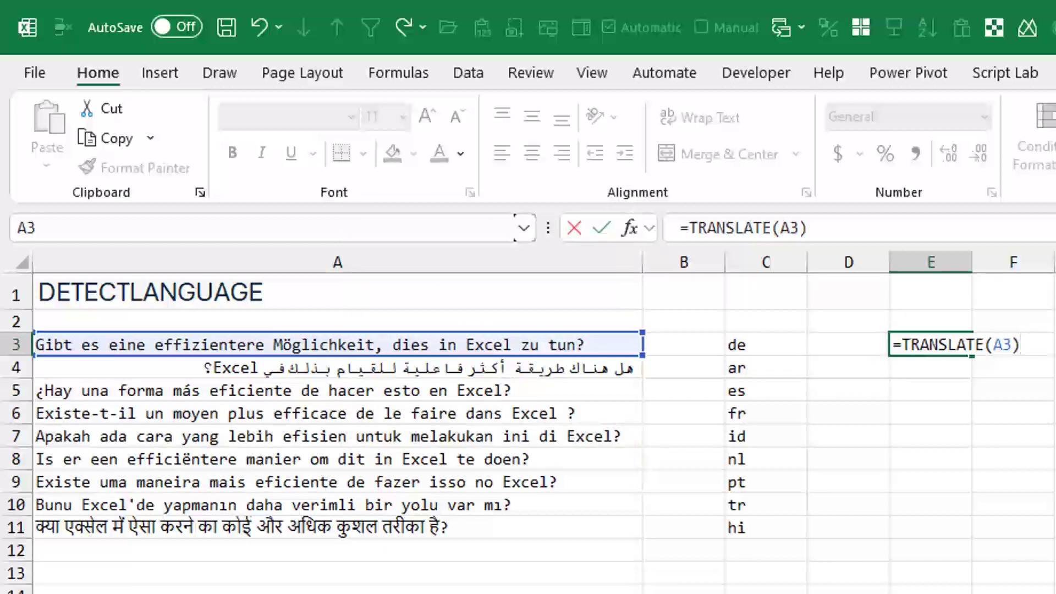
key(Return)
key(Up)
key(ctrl+c)
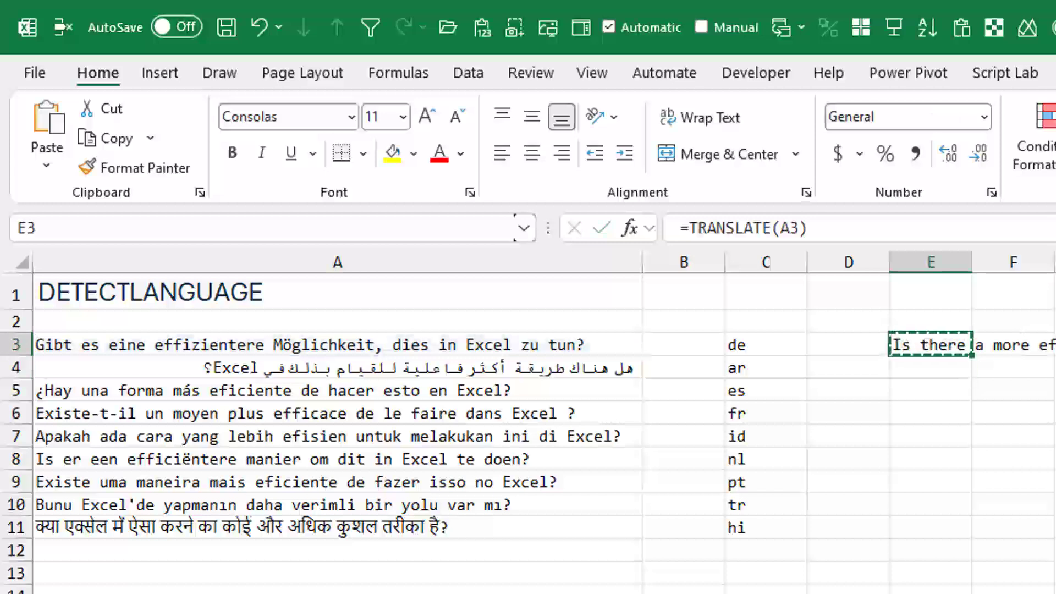
drag(929, 344, 930, 527)
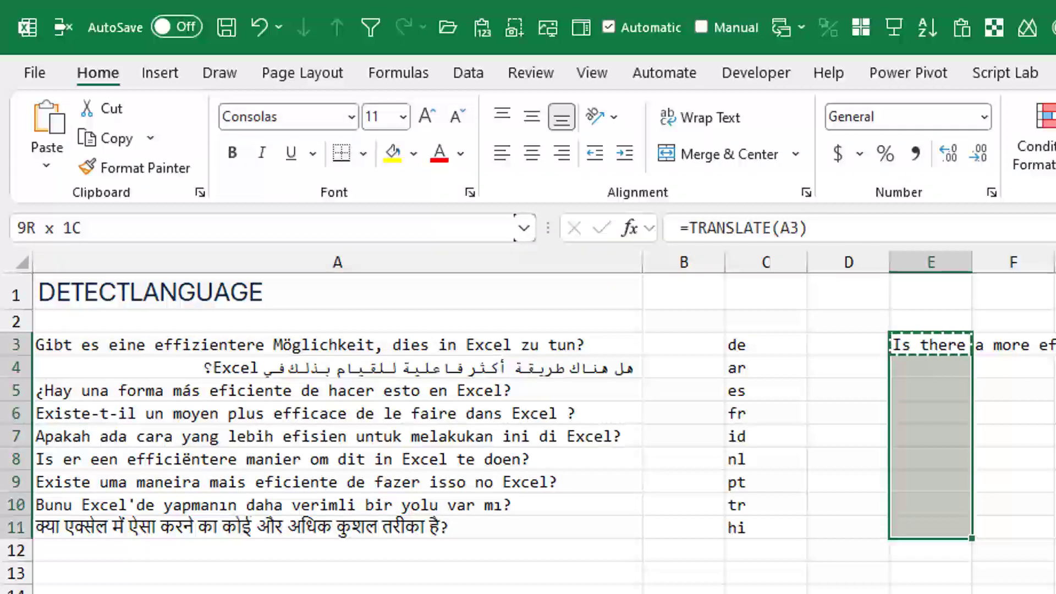
key(ctrl+v)
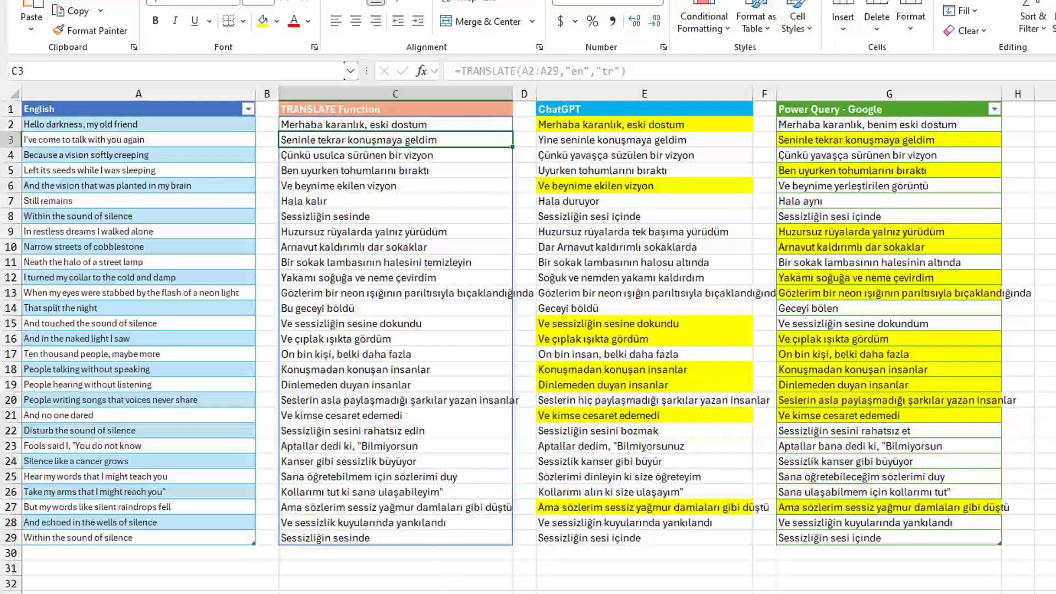
- Switch to the 'Missed Opportunity: Translate Excel Functions!' sheet with Ctrl+PageDown
key(ctrl+Page_Down)
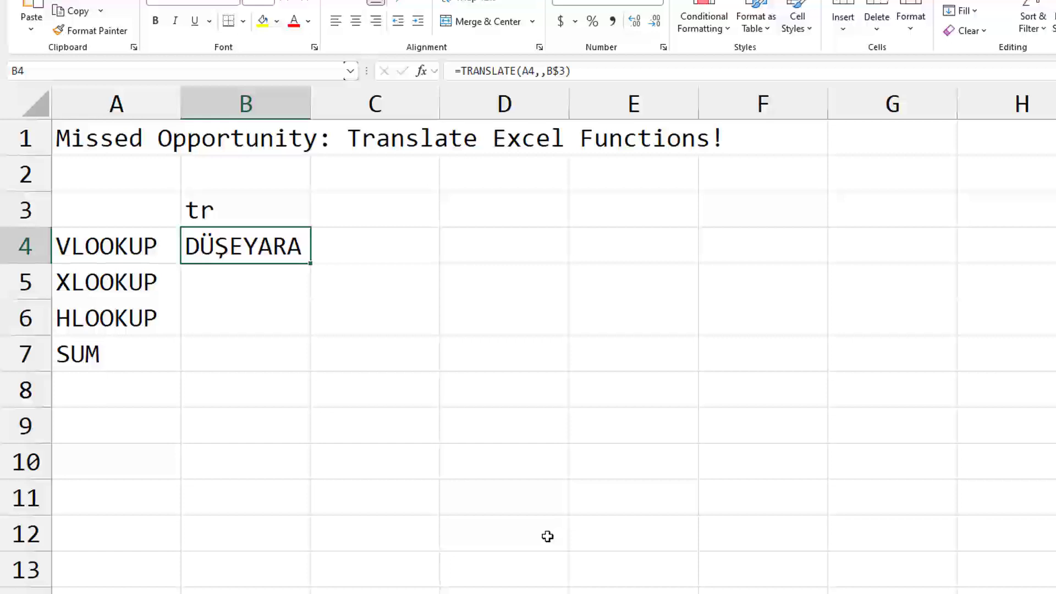
- Fill =TRANSLATE(A4,,B$3) from B4 to B7, yielding DÜŞEYARA for the lookups and TOPLAM for SUM
key(Up)
key(Down)
double_click(313, 266)
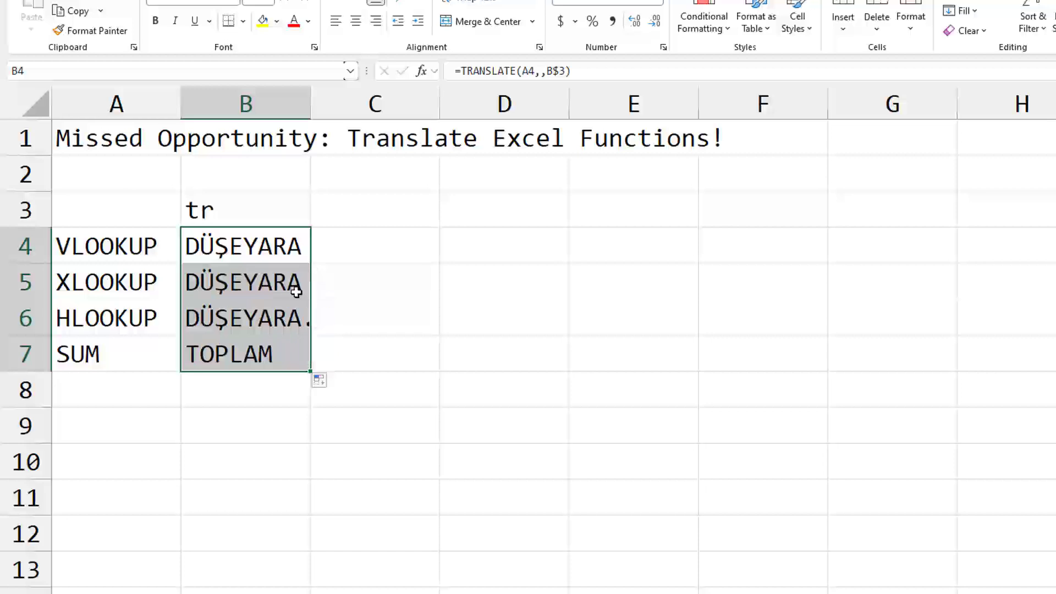